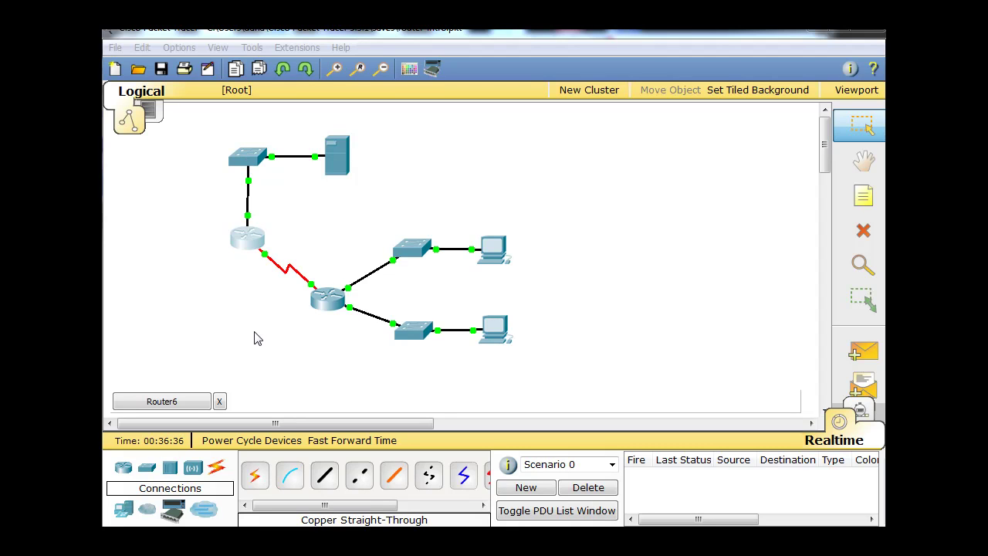
Open Router6's CLI, enter privileged mode with enable, and run show cdp
left_click(245, 241)
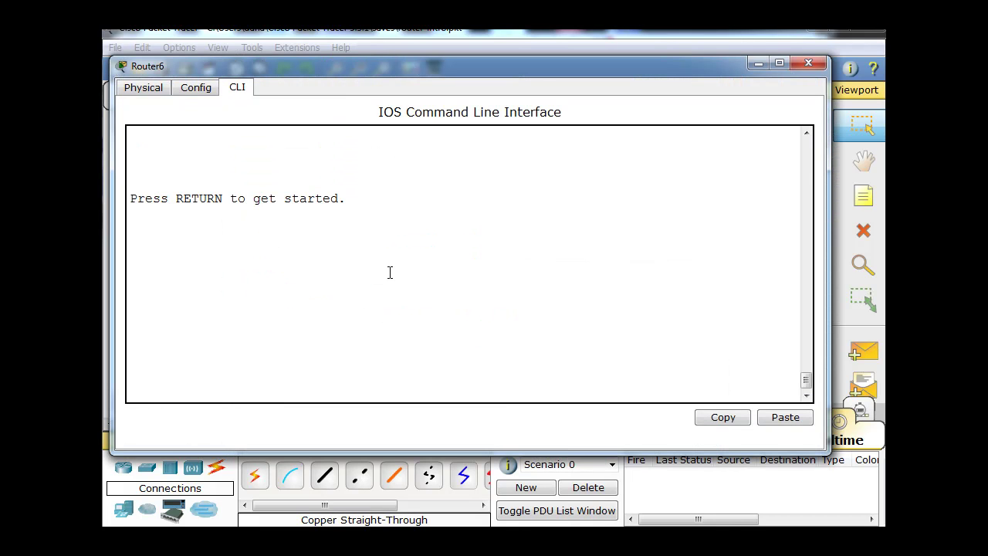
key("Return")
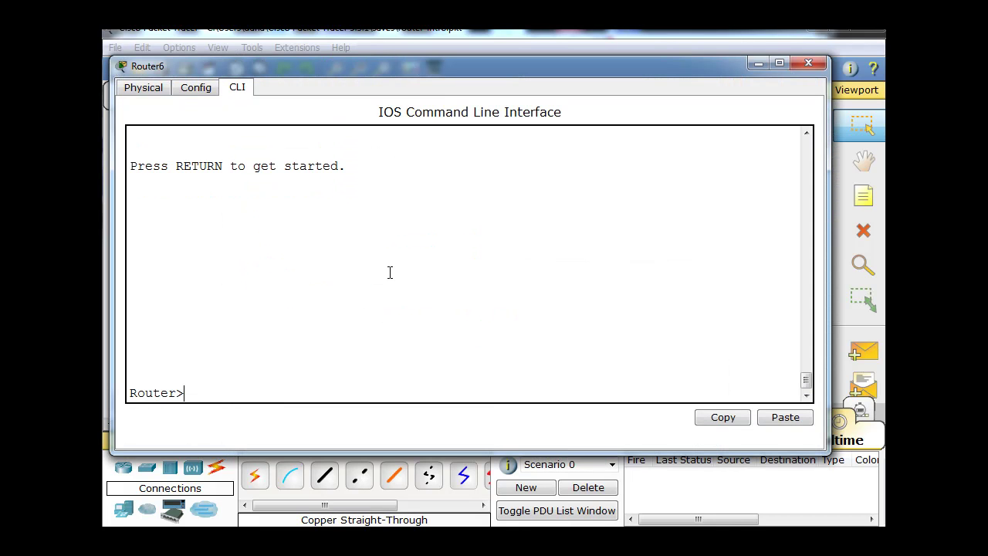
type("enable")
key("Return")
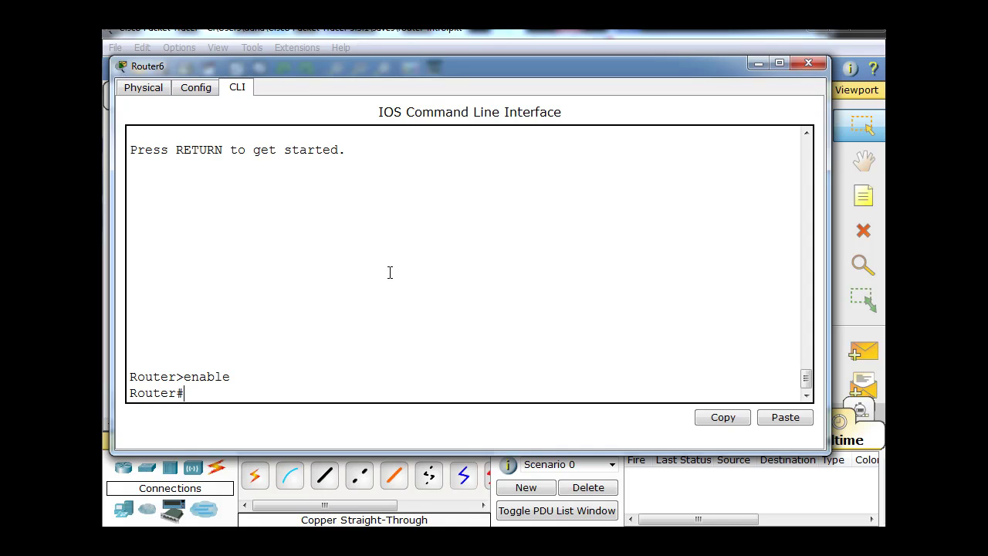
type("show cdp")
key("Return")
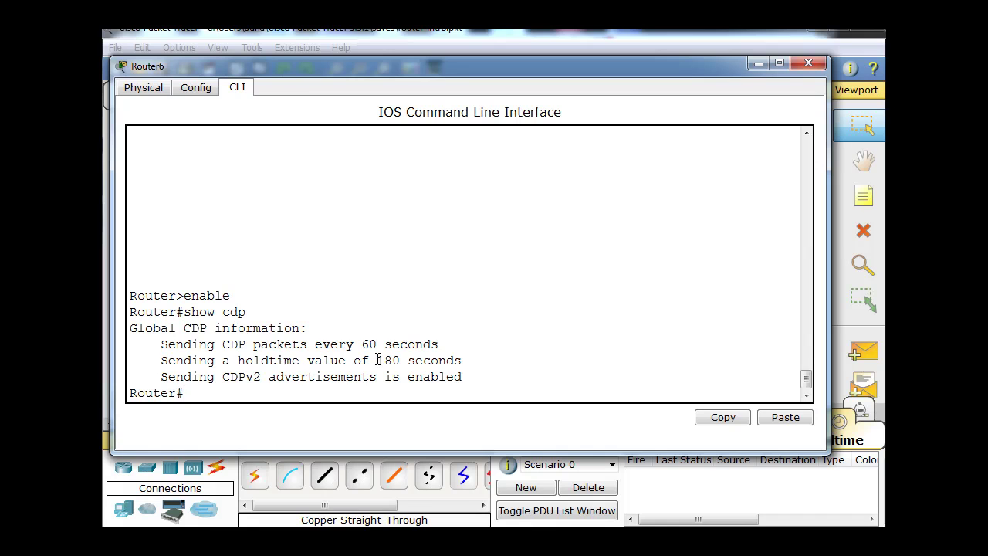
Check the show cdp options with ?, then run show cdp neighbors
type("show d")
key("BackSpace")
type("cdp ?")
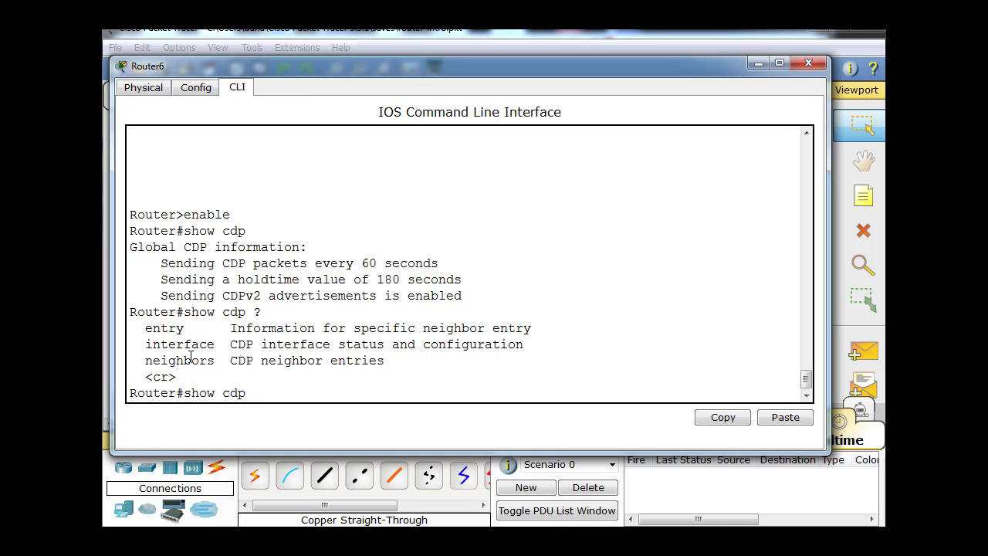
type("neighbors")
key("Return")
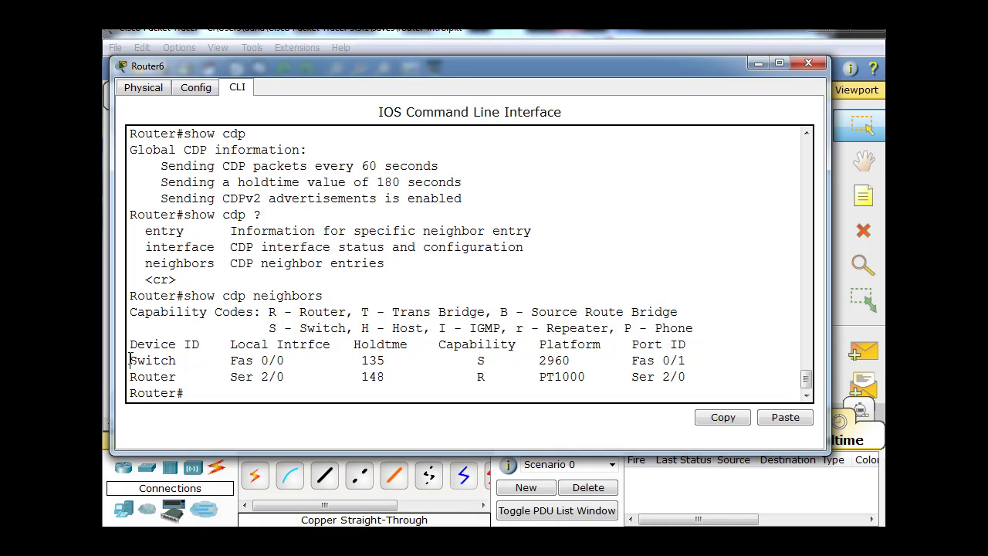
Highlight the neighbor values: Switch on Fas 0/0, holdtime 135, S and R codes, ports Ser 2/0 and Fas 0/1
left_click_drag(130, 360, 185, 360)
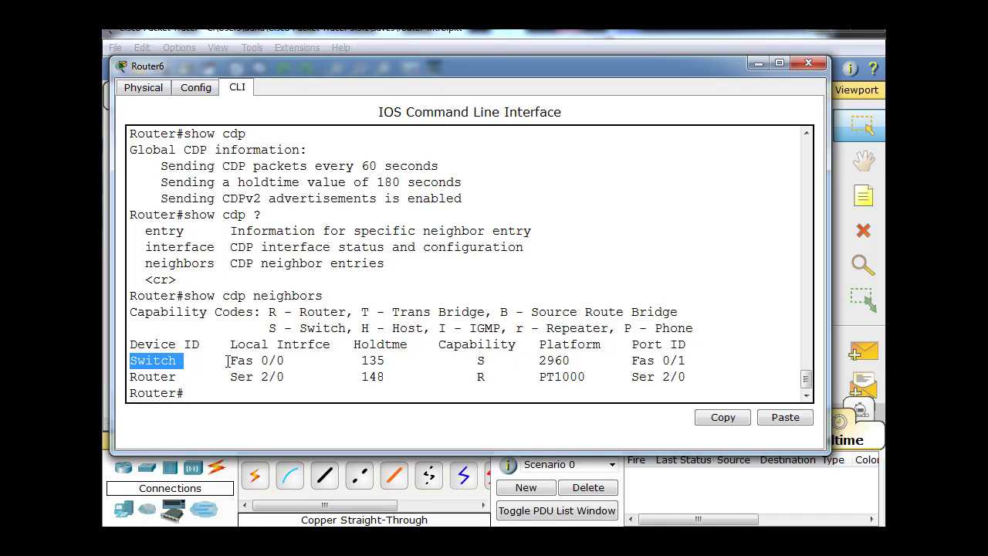
left_click_drag(228, 360, 288, 357)
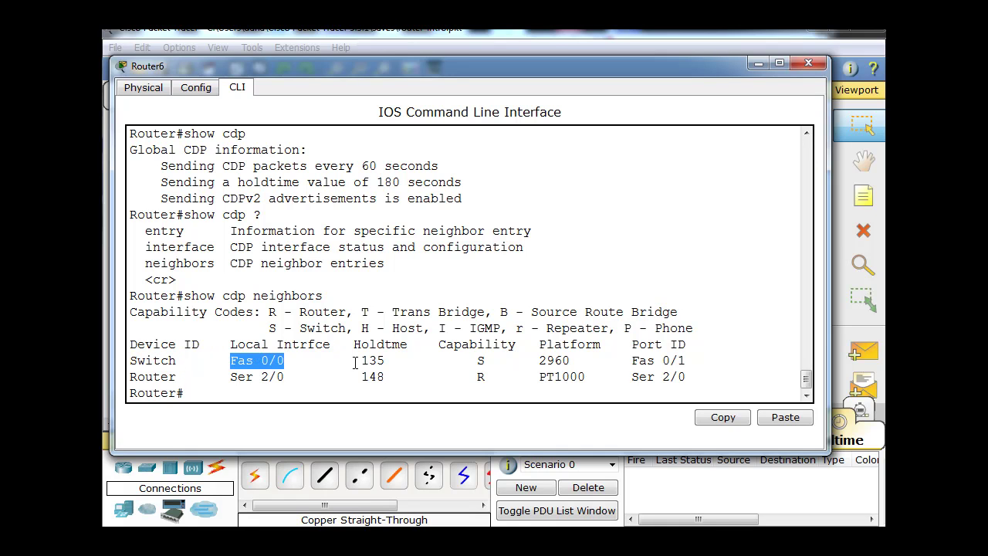
left_click_drag(359, 360, 386, 360)
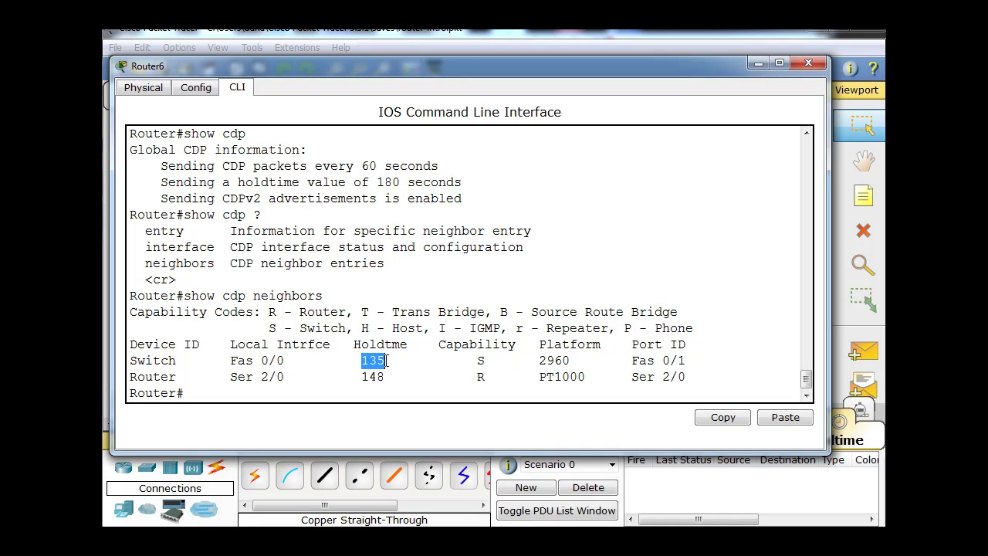
left_click_drag(476, 360, 580, 358)
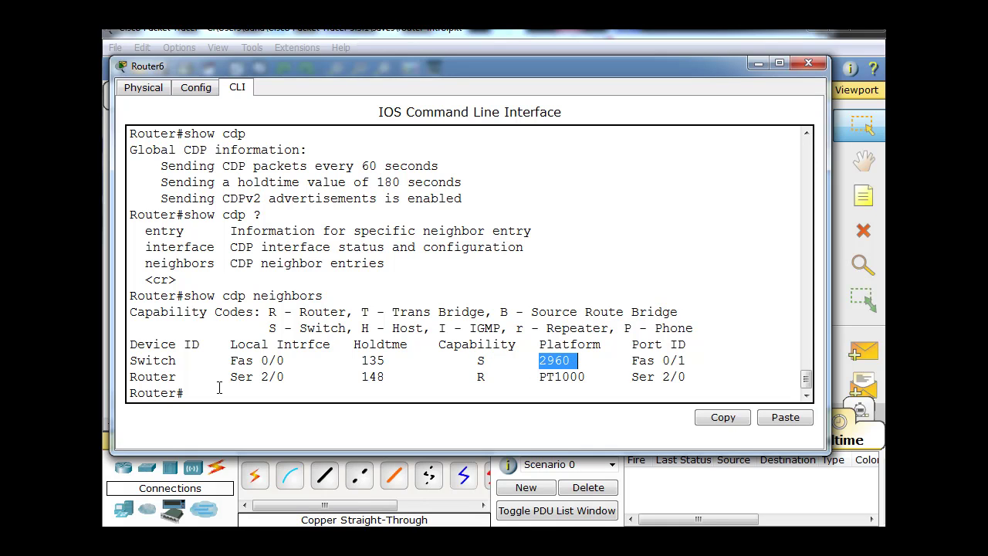
left_click_drag(471, 377, 589, 375)
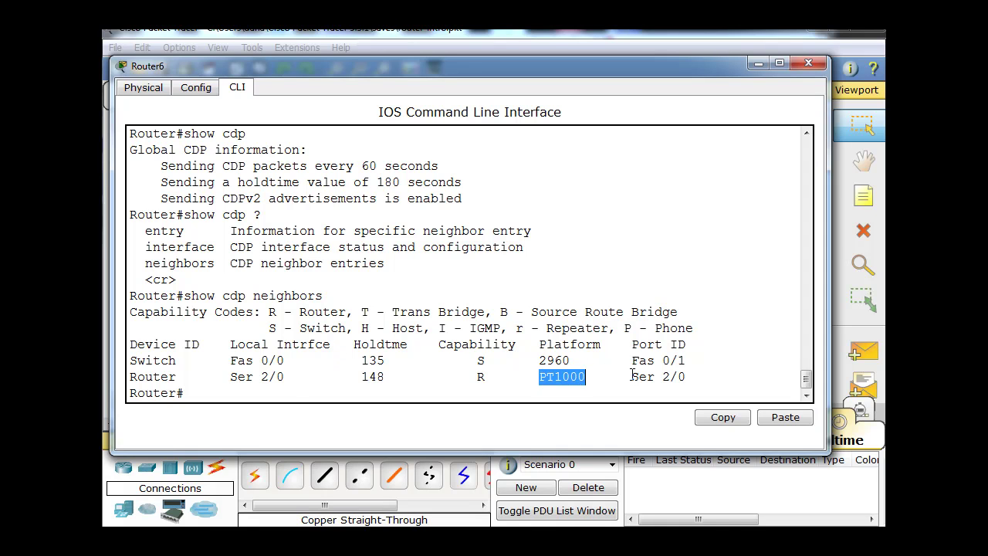
left_click_drag(632, 376, 687, 377)
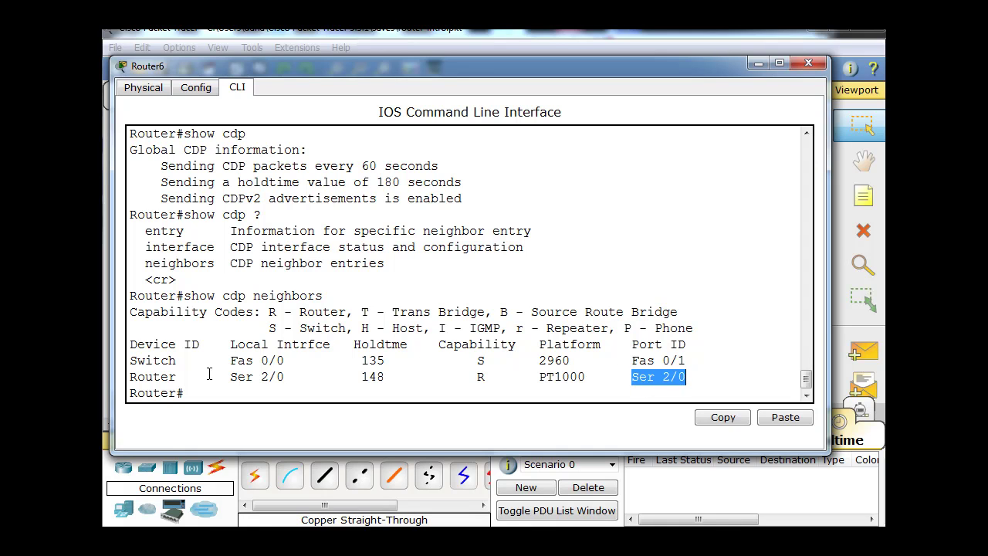
left_click_drag(285, 360, 230, 360)
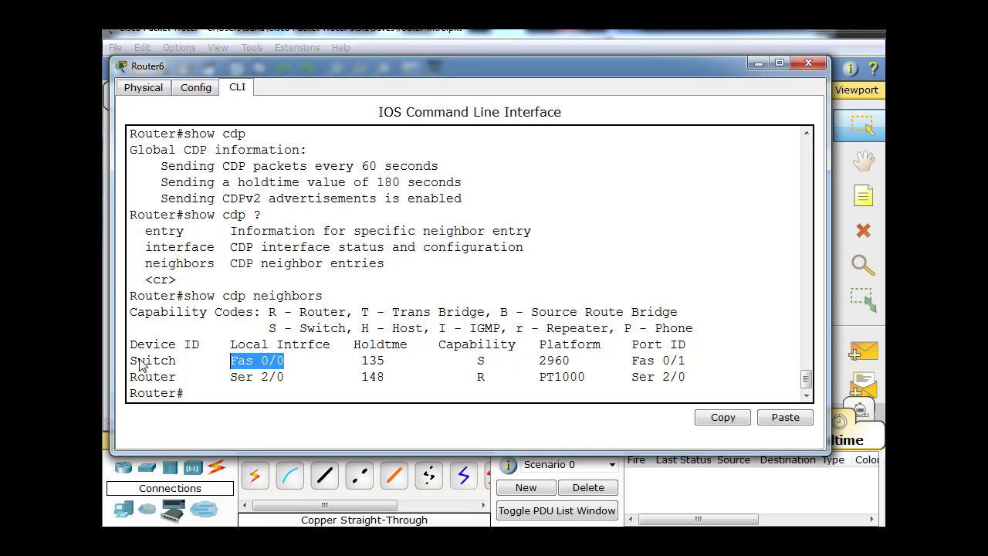
left_click(630, 359)
left_click_drag(631, 359, 692, 355)
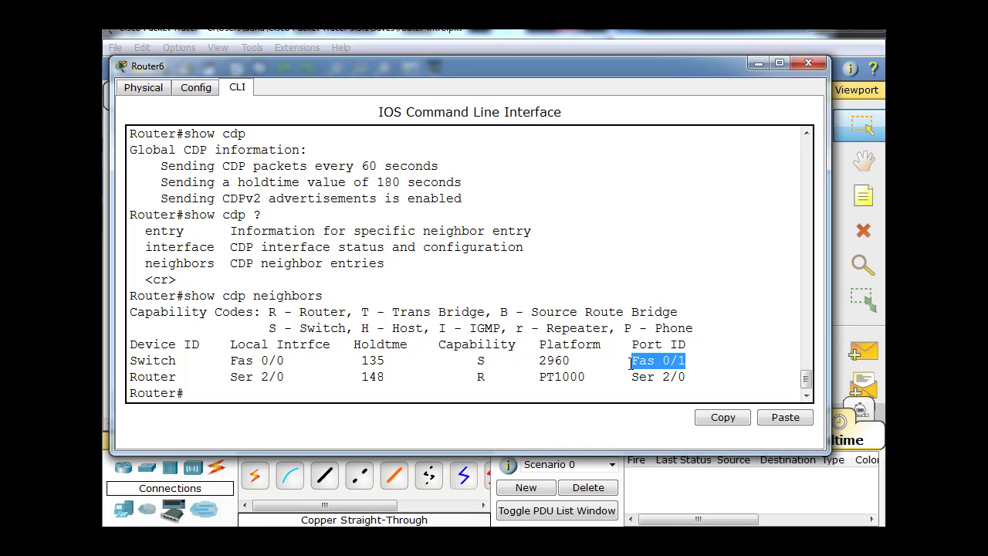
left_click_drag(631, 363, 689, 360)
Run show cdp neighbors detail by recalling the previous command
key("Up")
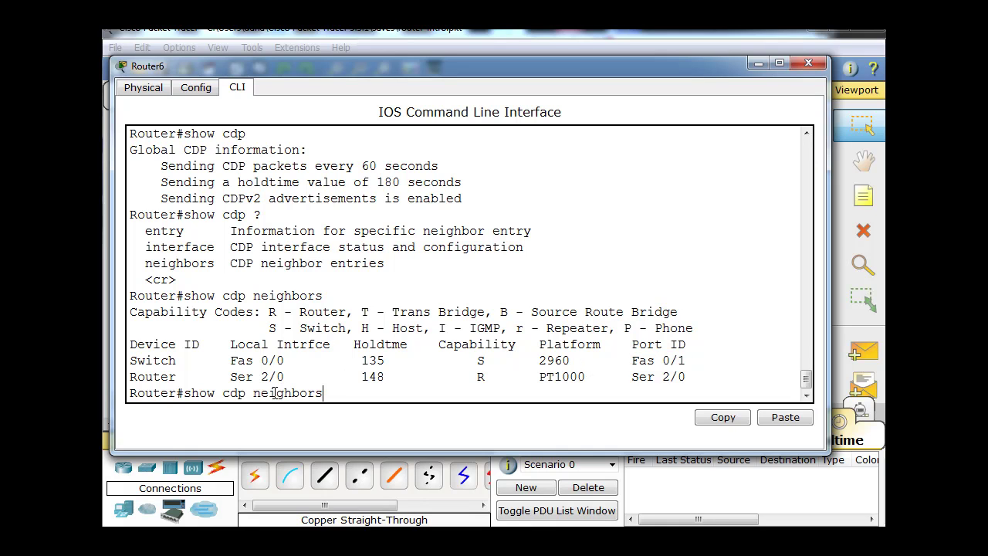
type("detail")
key("Return")
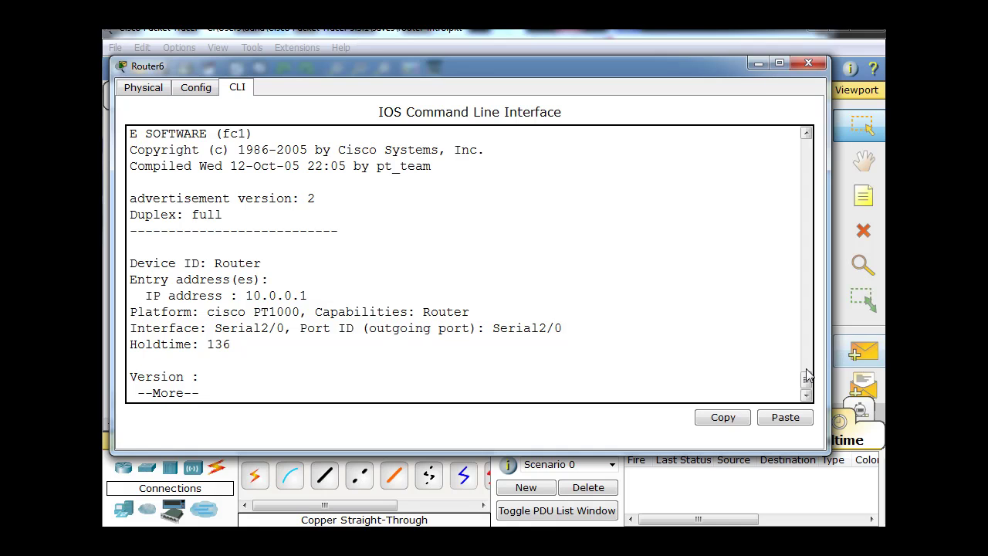
Scroll to the Router neighbor's details and highlight its IP address 10.0.0.1
left_click_drag(805, 379, 331, 132)
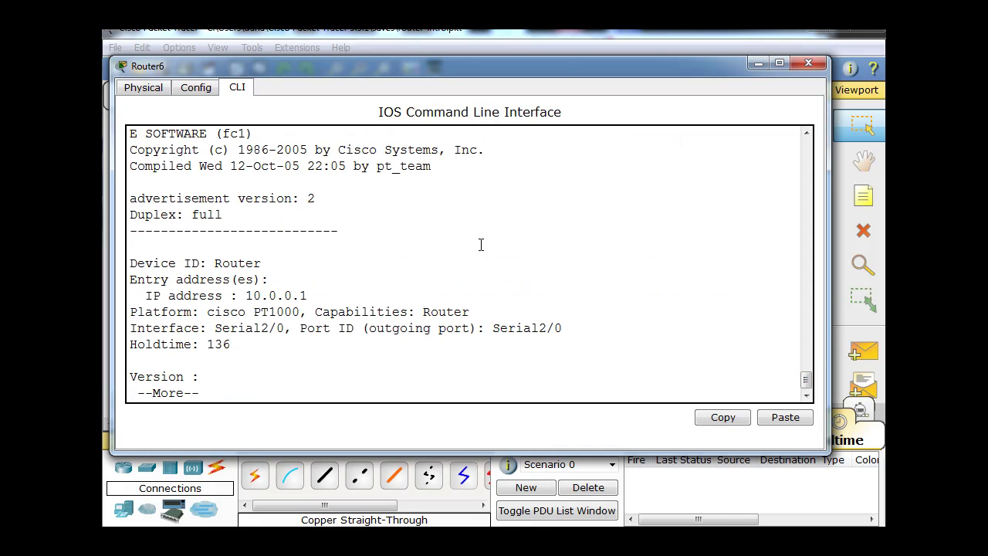
left_click_drag(806, 379, 806, 364)
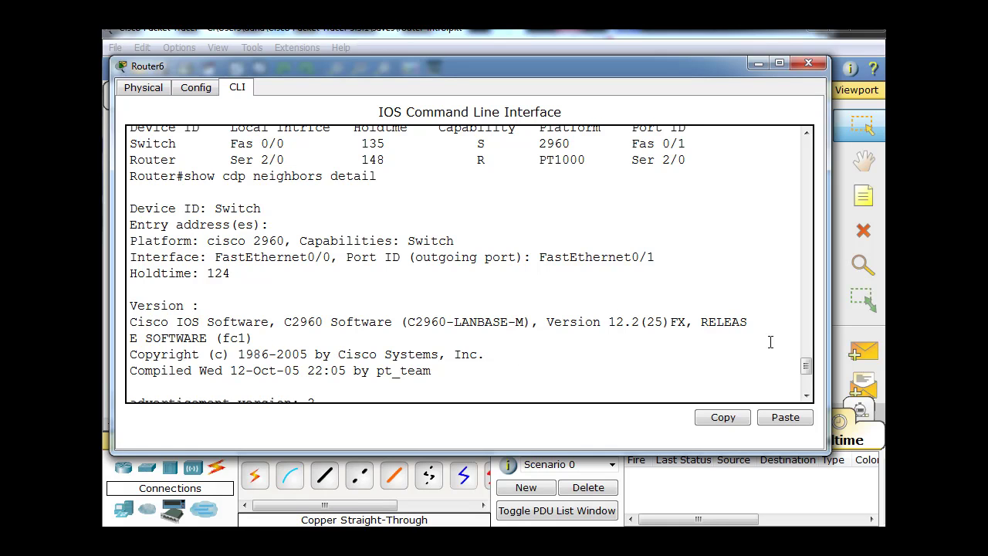
left_click(806, 395)
left_click(805, 395)
left_click(805, 395)
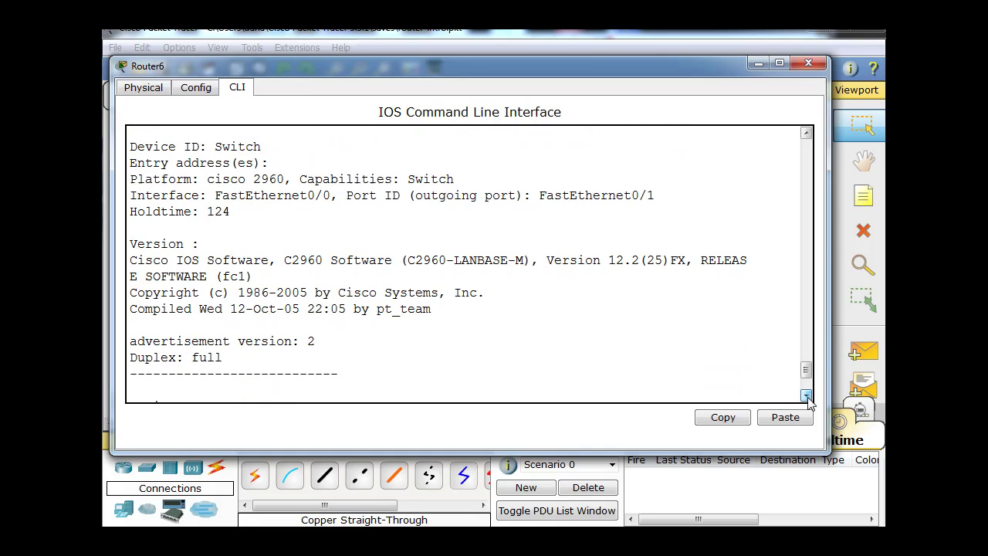
left_click(805, 395)
left_click(805, 395)
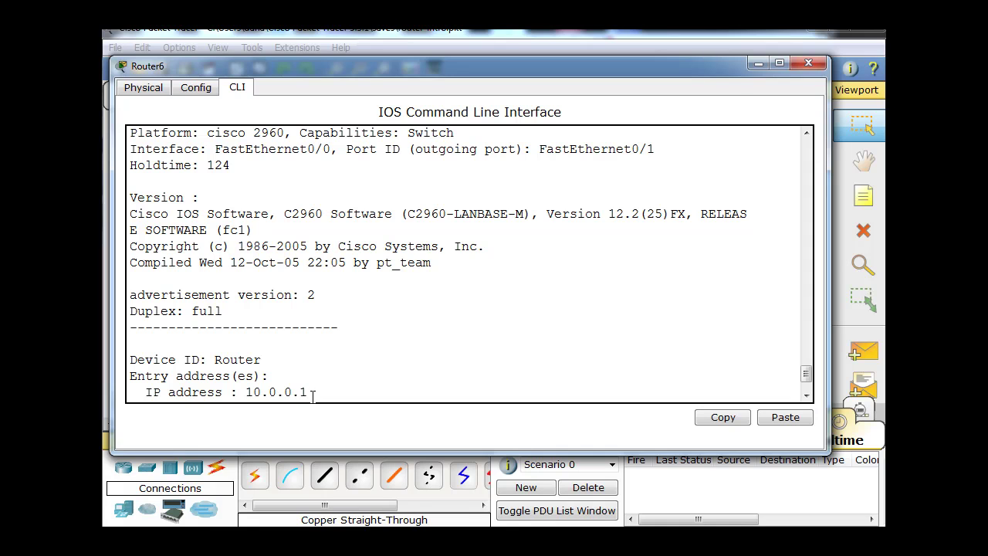
left_click_drag(309, 394, 136, 395)
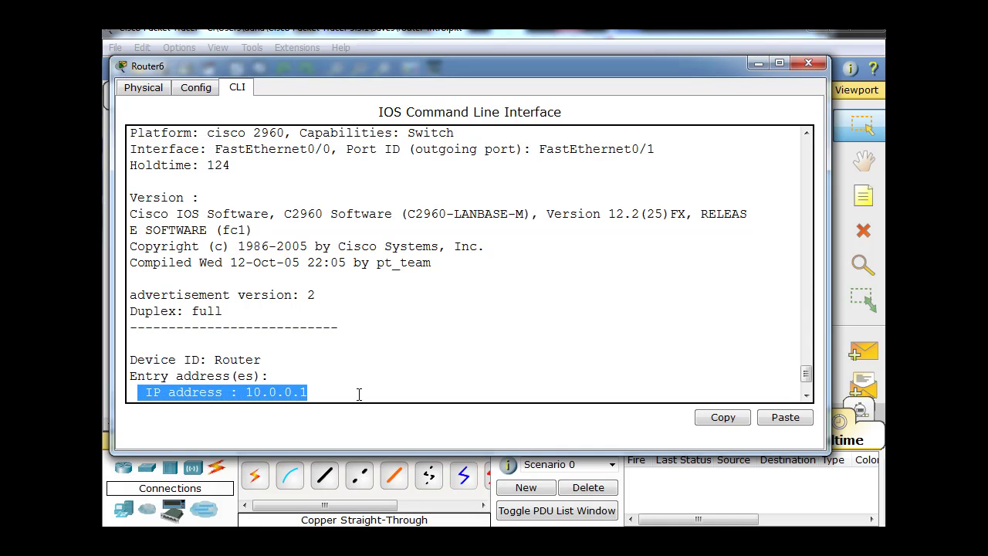
Scroll to the --More-- prompt, highlight the Router entry, and page to the end of the output
double_click(806, 396)
left_click(806, 397)
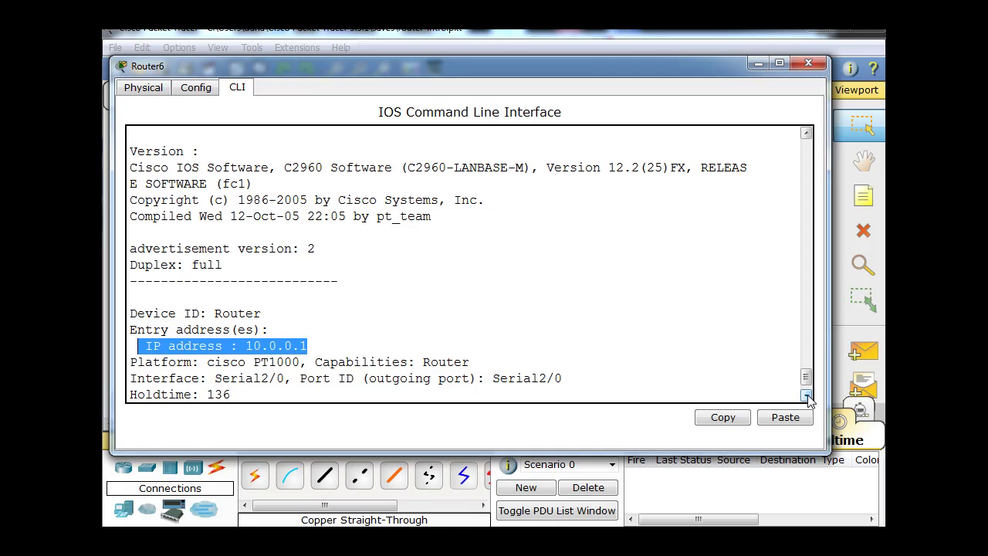
left_click(806, 397)
left_click(807, 397)
left_click(807, 397)
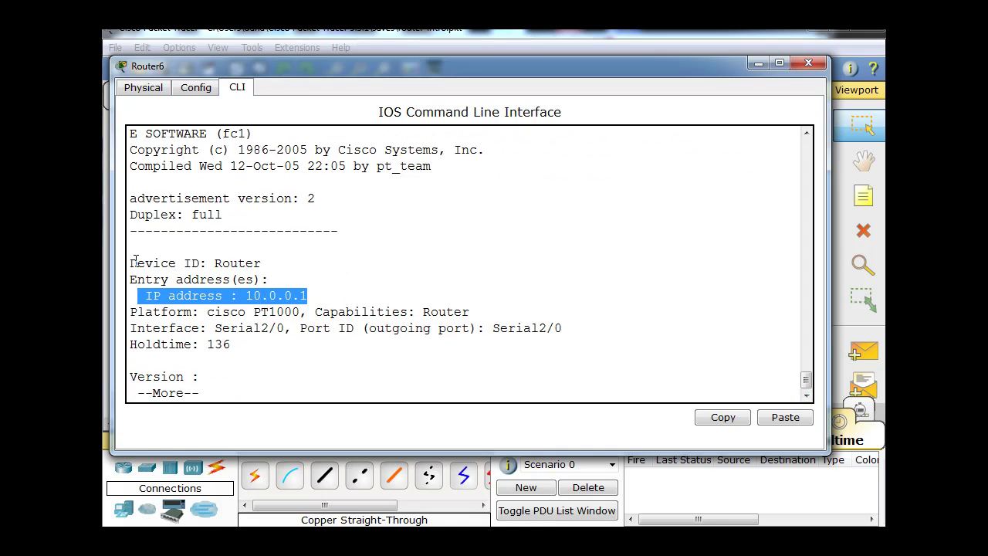
left_click_drag(135, 261, 284, 379)
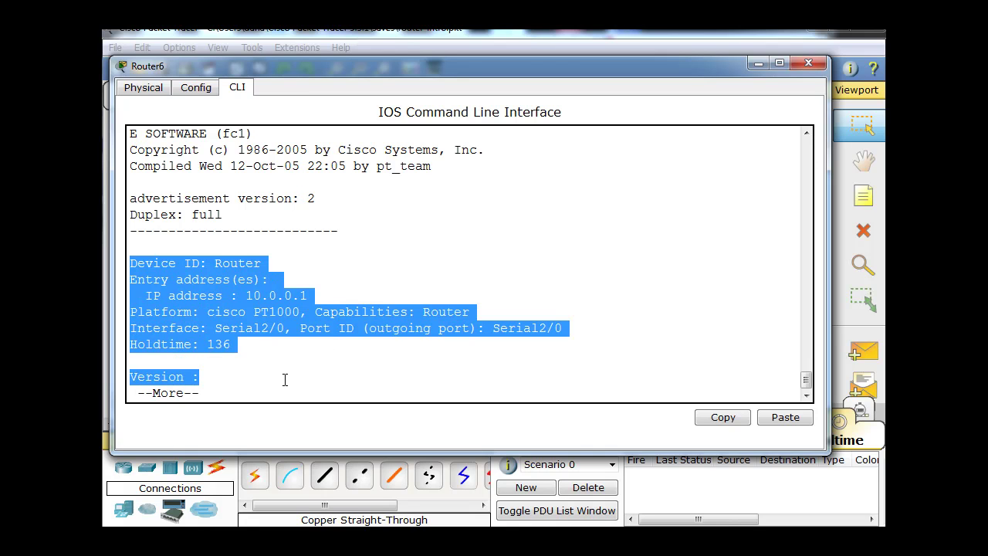
key("space")
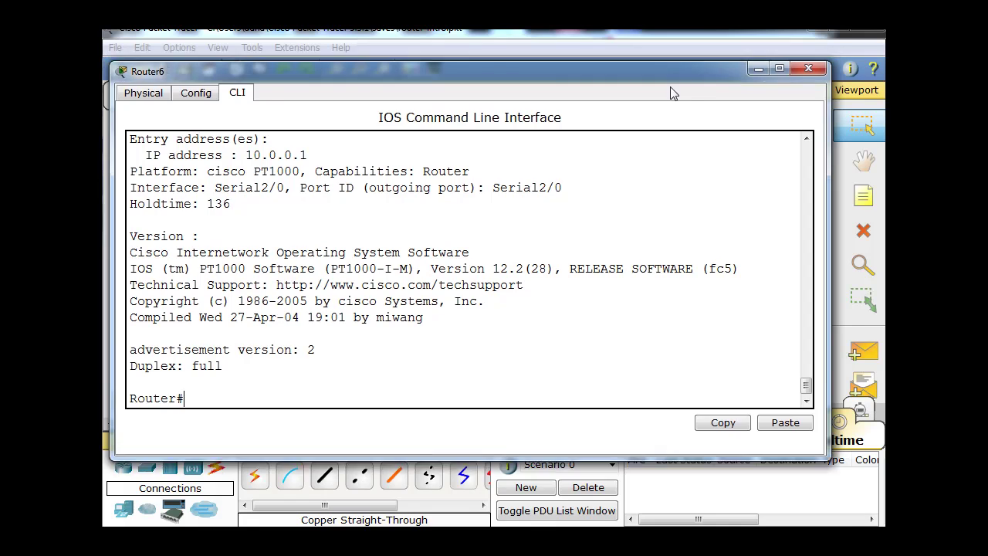
Reposition the Router6 console and enter global configuration mode with configure terminal
left_click_drag(665, 65, 666, 94)
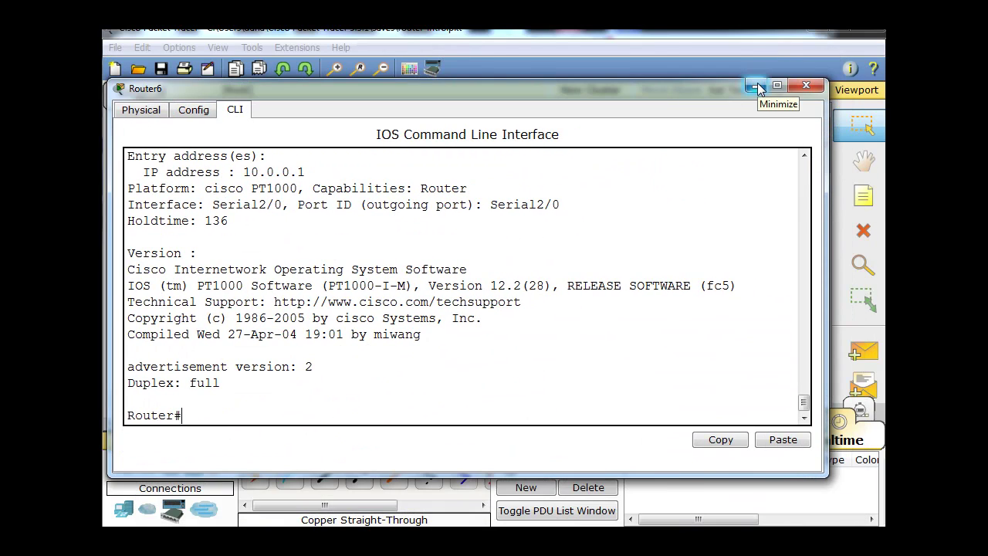
left_click_drag(699, 87, 696, 85)
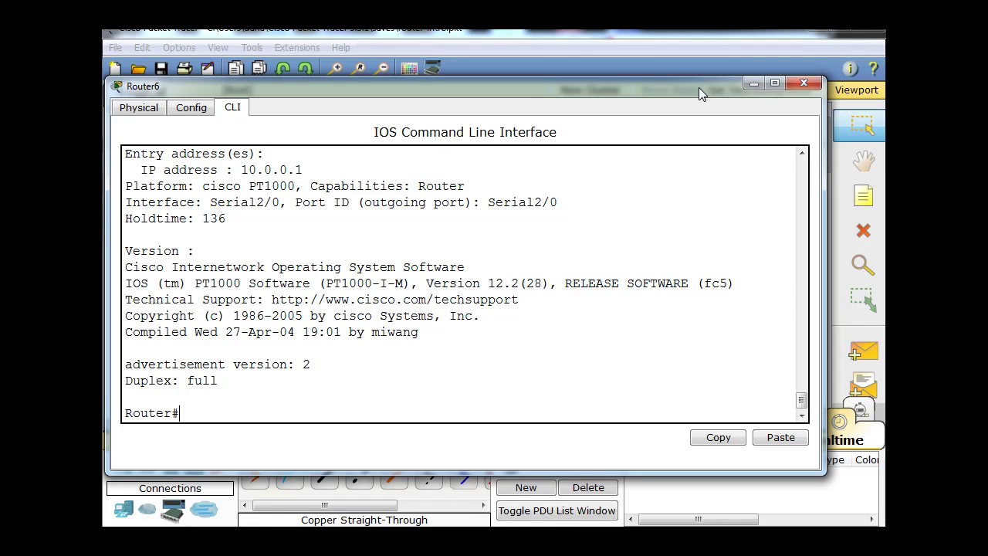
type("configure terminal")
key("Return")
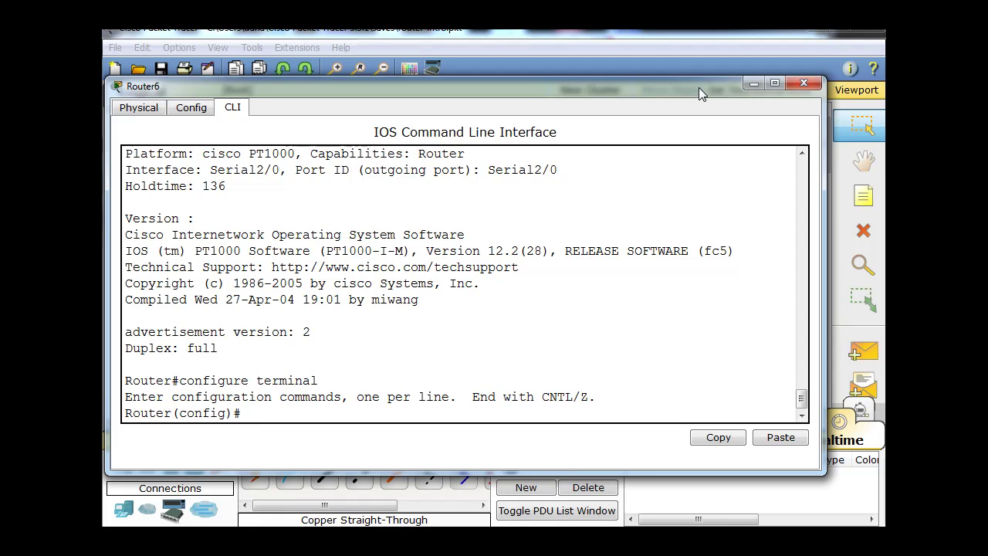
Disable CDP globally with no cdp run, re-enable it with cdp run, and clear the prompt
type("no cdp run")
key("Return")
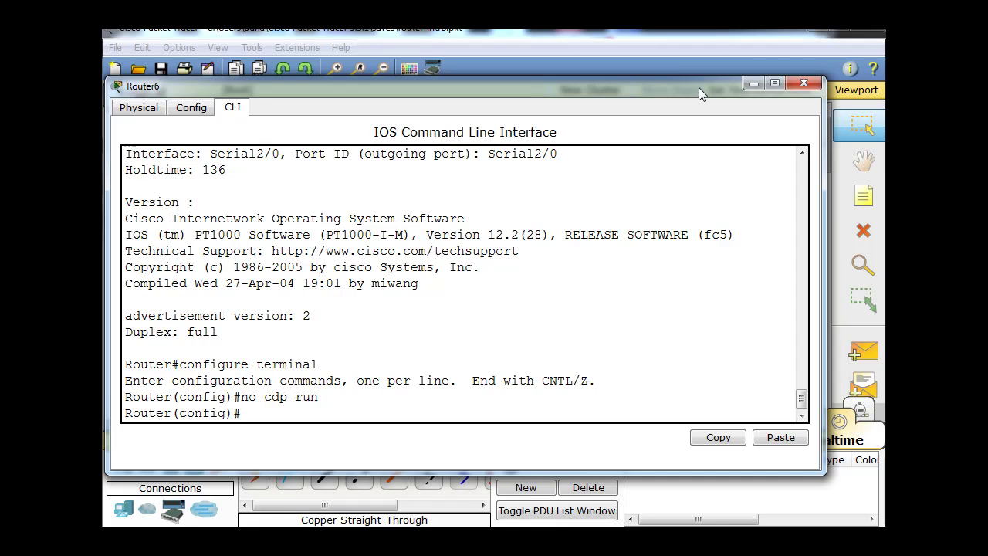
type("cdp run")
key("Return")
key("Up")
key("Up")
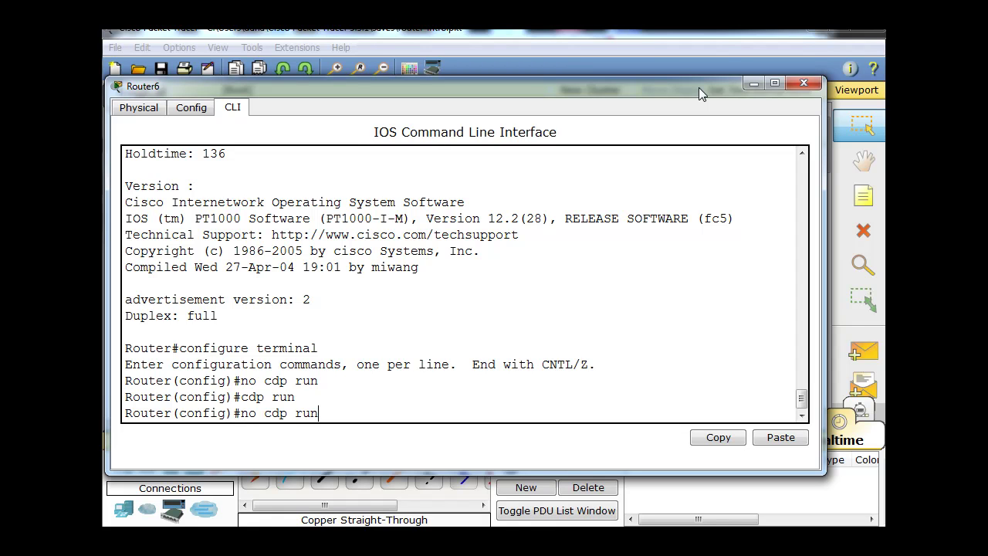
key("BackSpace")
key("BackSpace")
key("BackSpace")
key("BackSpace")
key("BackSpace")
key("BackSpace")
key("BackSpace")
key("BackSpace")
key("BackSpace")
key("BackSpace")
Reopen Router6's CLI and enter interface fa0/0 configuration
left_click(751, 85)
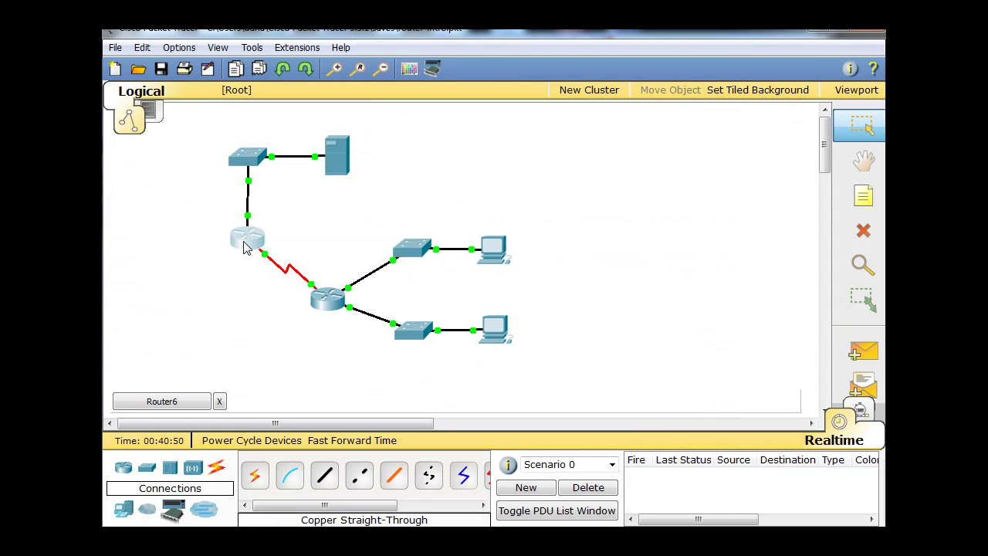
mouse_move(244, 246)
left_click(249, 237)
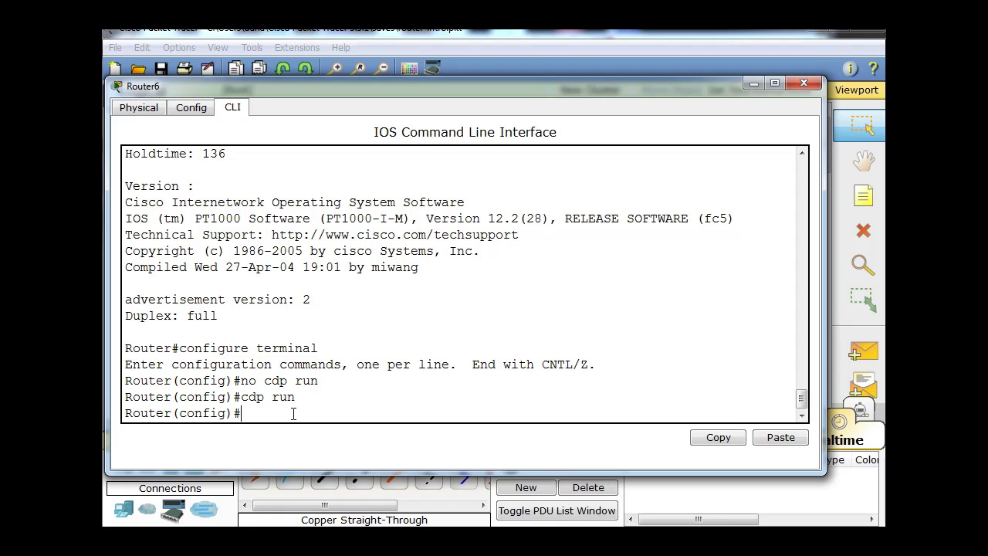
type("interfas")
type("e")
key("BackSpace")
key("BackSpace")
type("cefa")
key("Right")
type("0/0")
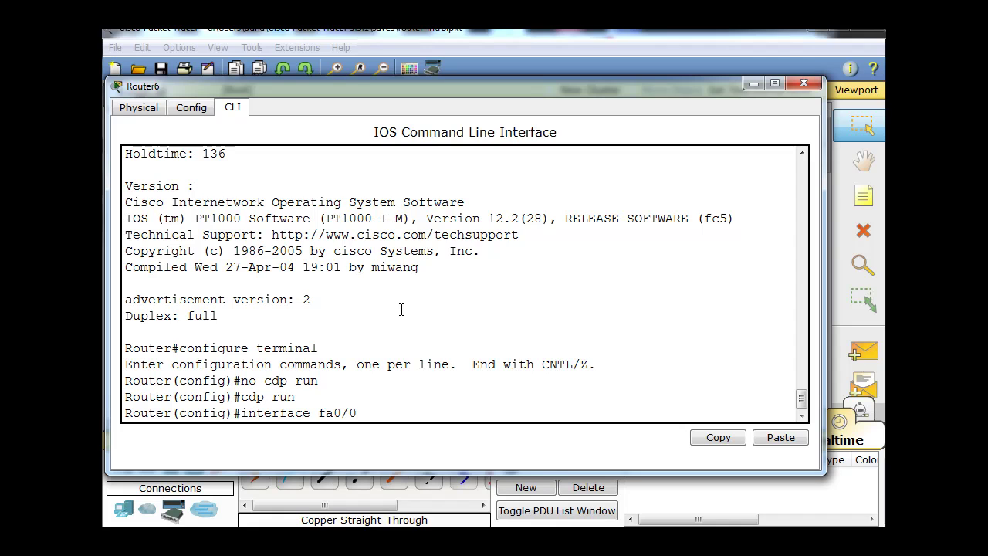
key("Return")
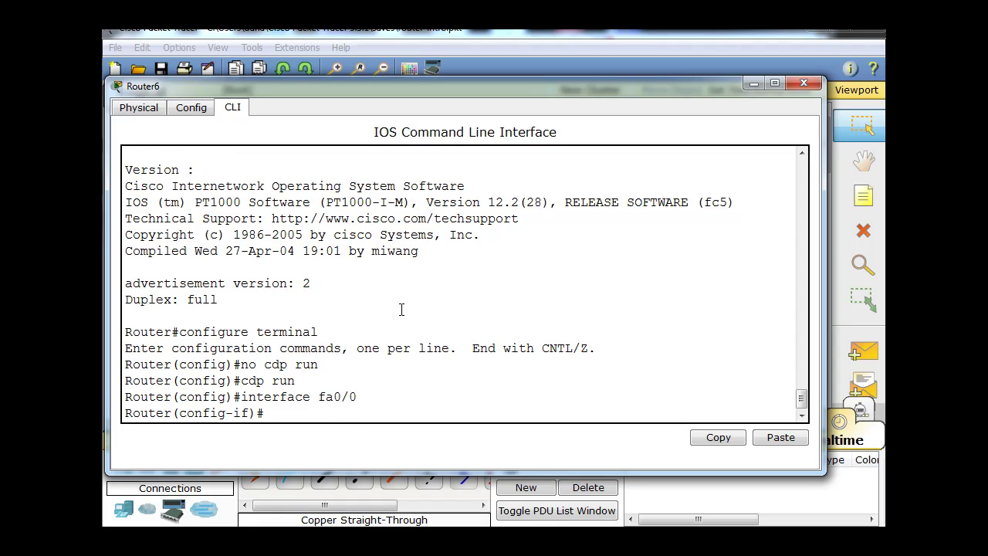
Check the no cdp options, then apply no cdp enable on fa0/0
type("no cdp ?")
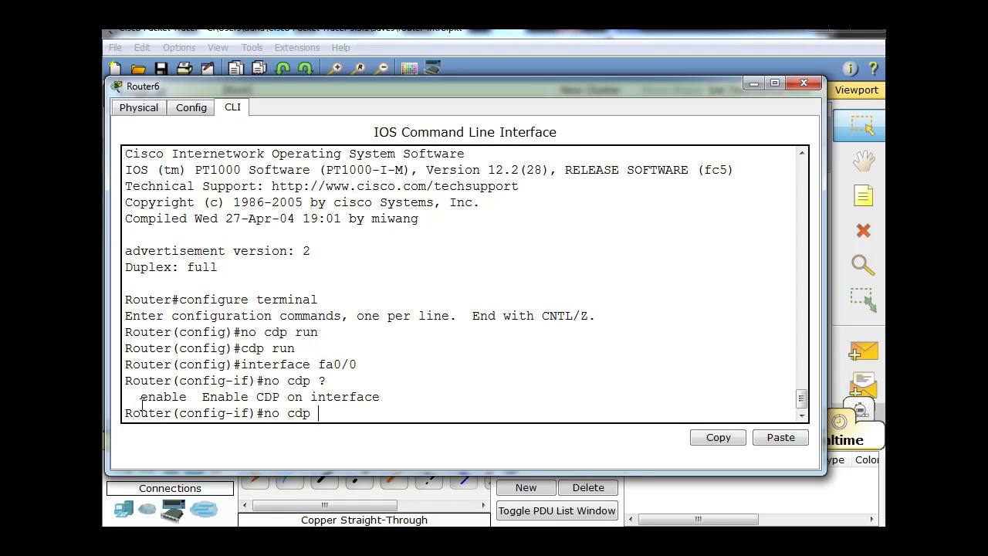
left_click_drag(140, 396, 187, 396)
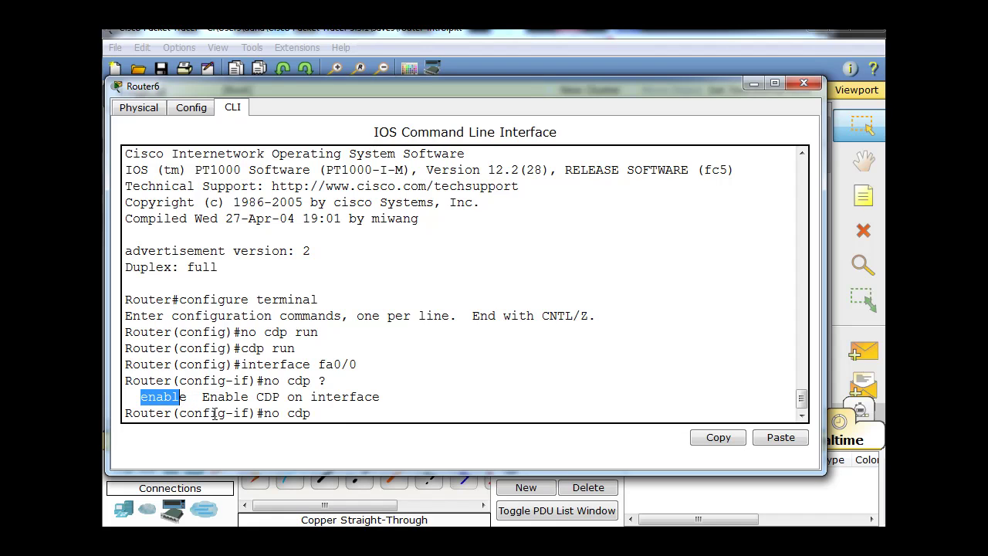
left_click(345, 421)
type("enable")
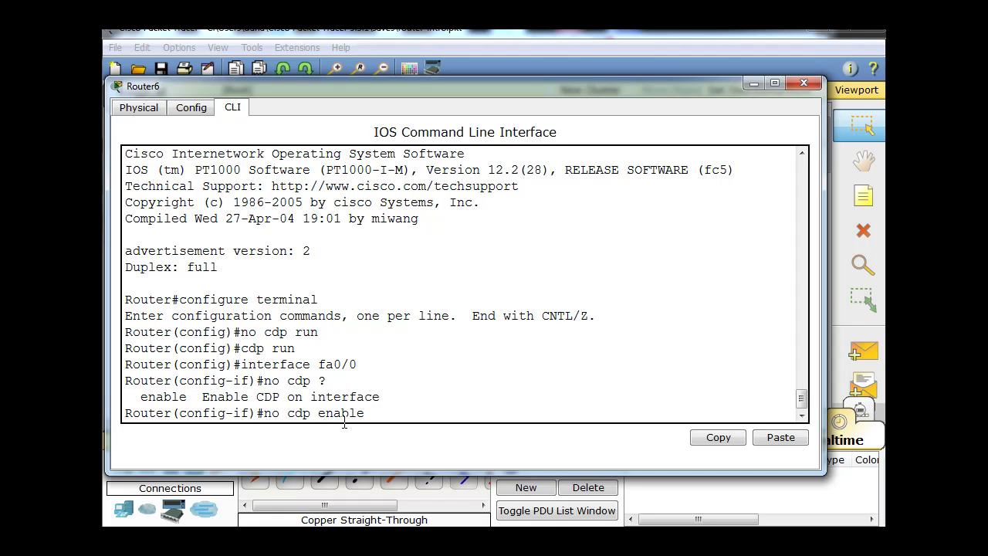
key("Return")
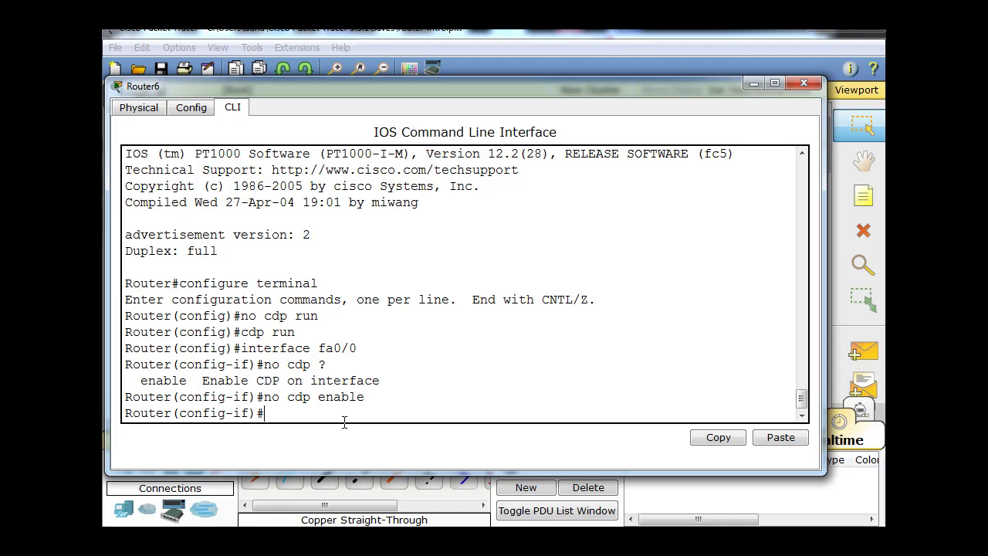
Close the Router6 console and view the lower router's Serial2/0 address 10.0.0.1/8
left_click(805, 82)
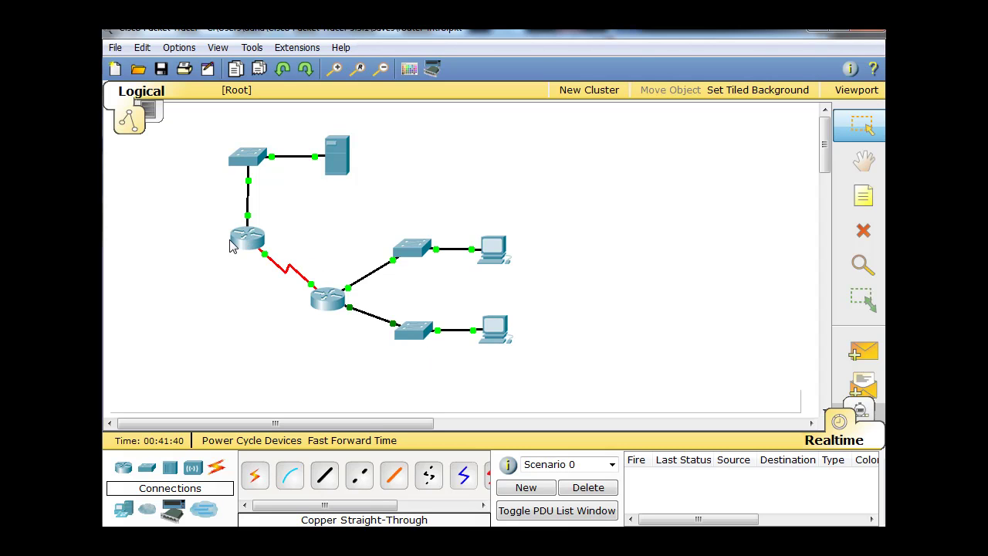
mouse_move(337, 309)
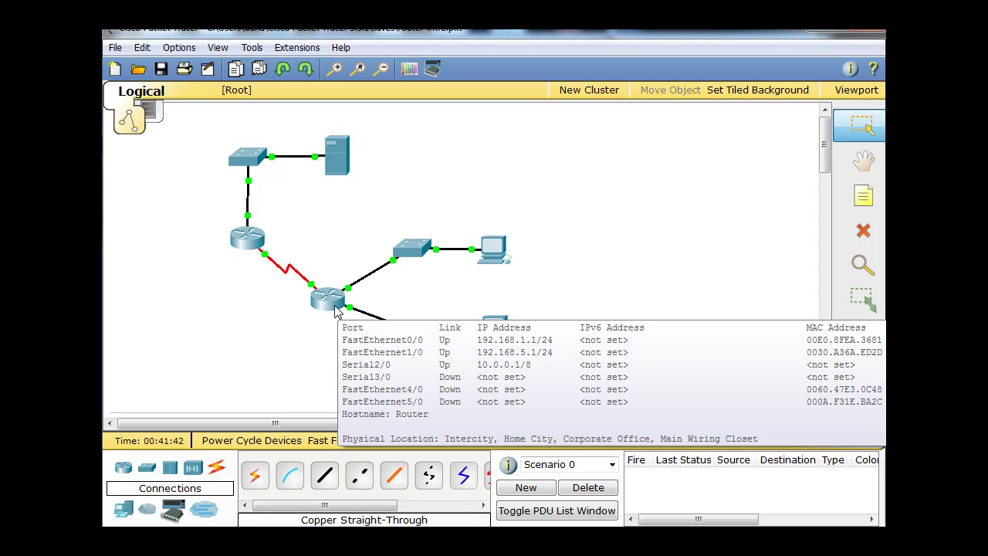